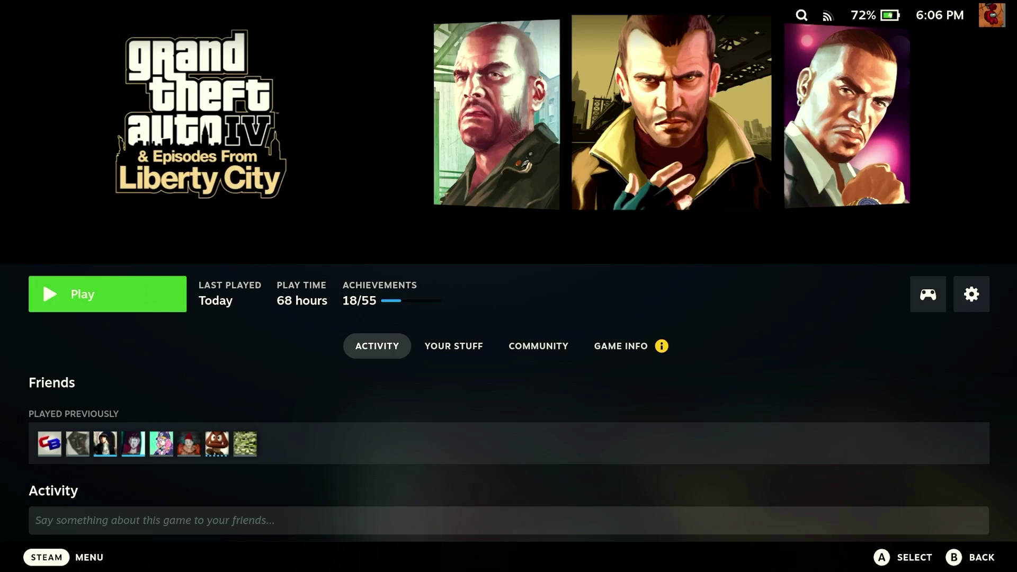
Use the Steam menu's Power options to switch from Gaming Mode to Desktop Mode
key(super)
key(Down)
key(Down)
key(Down)
key(Down)
key(Down)
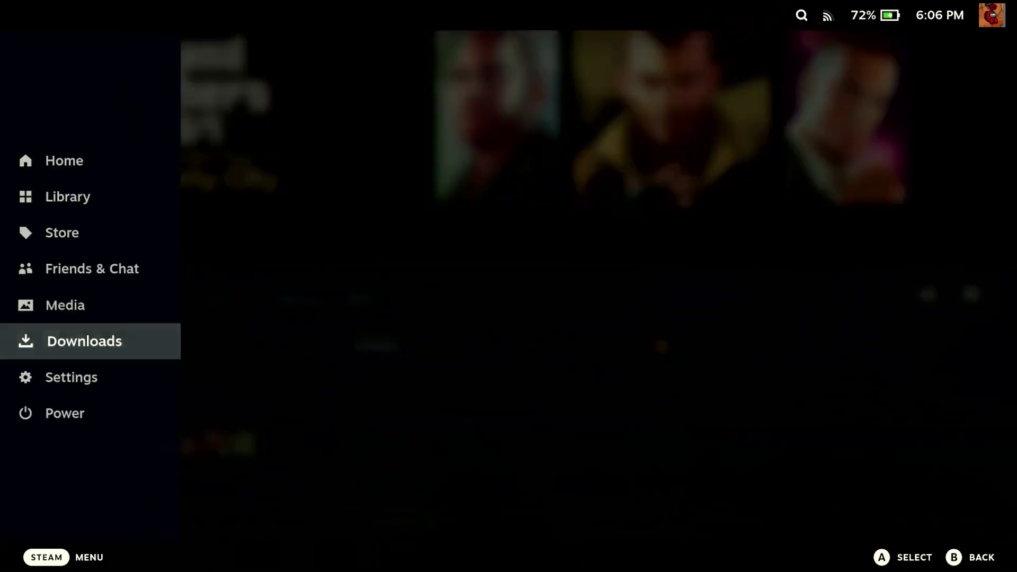
key(Down)
key(Down)
key(Return)
key(Down)
key(Down)
key(Down)
key(Down)
key(Return)
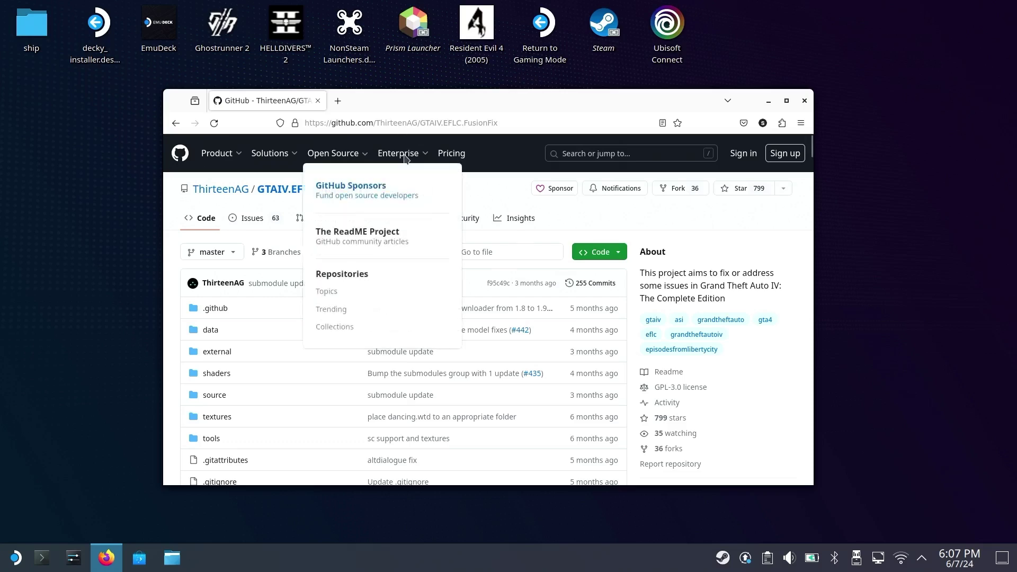
Download GTAIV.EFLC.FusionFix.zip from the v2.5.6 release assets and open it in Ark
scroll(613, 228, down, 6)
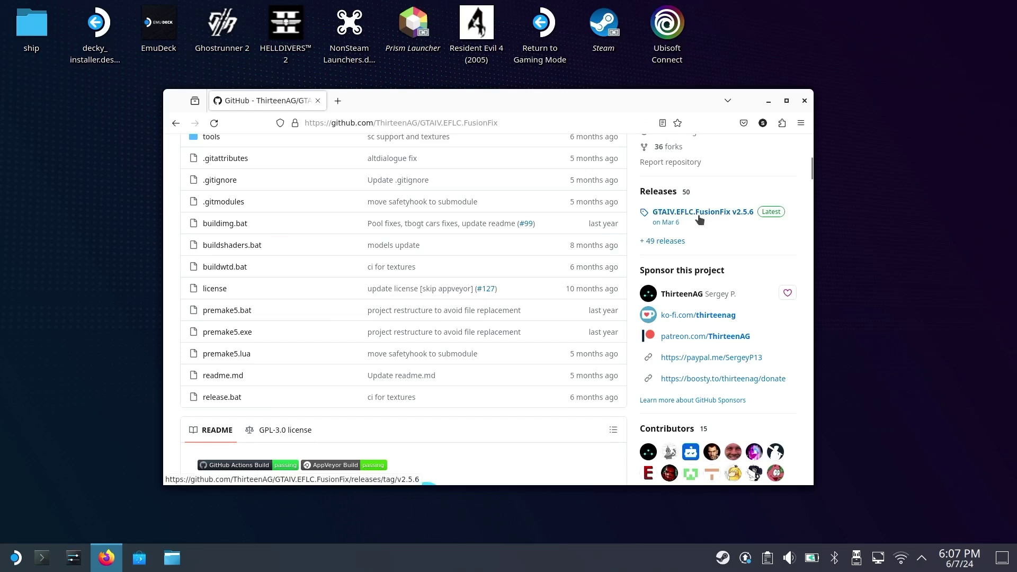
click(683, 213)
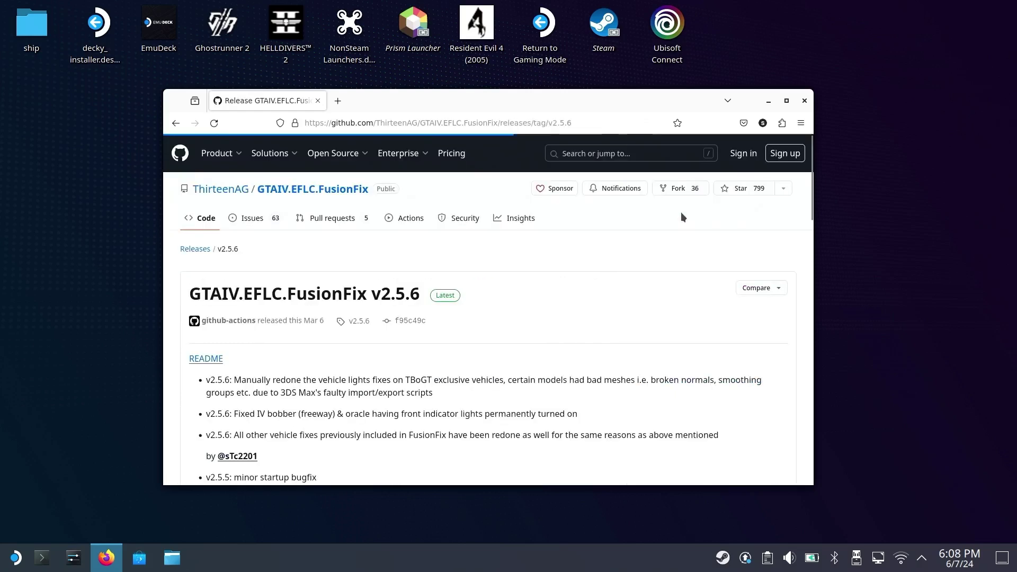
scroll(514, 288, down, 4)
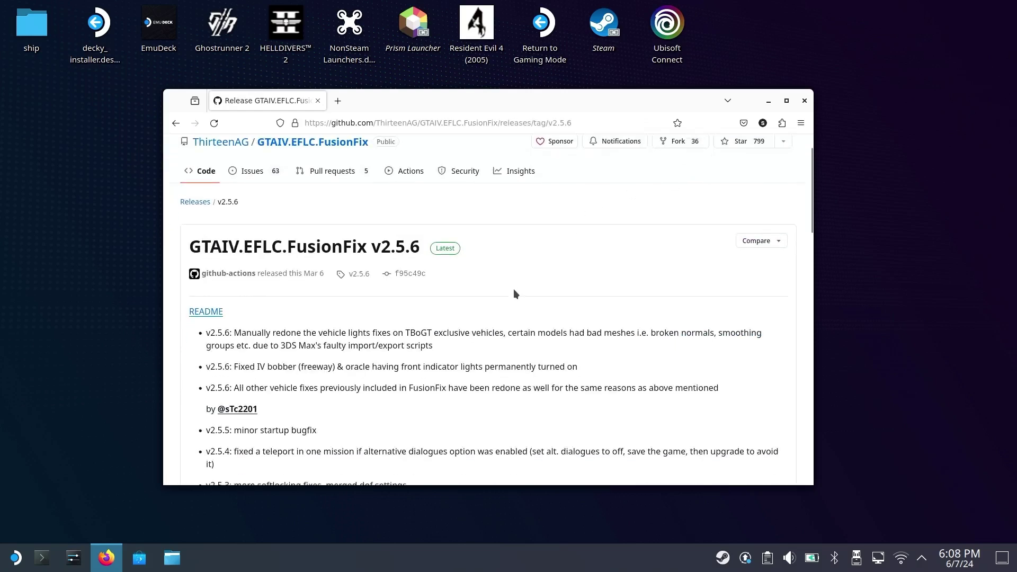
scroll(510, 287, up, 4)
scroll(373, 257, down, 15)
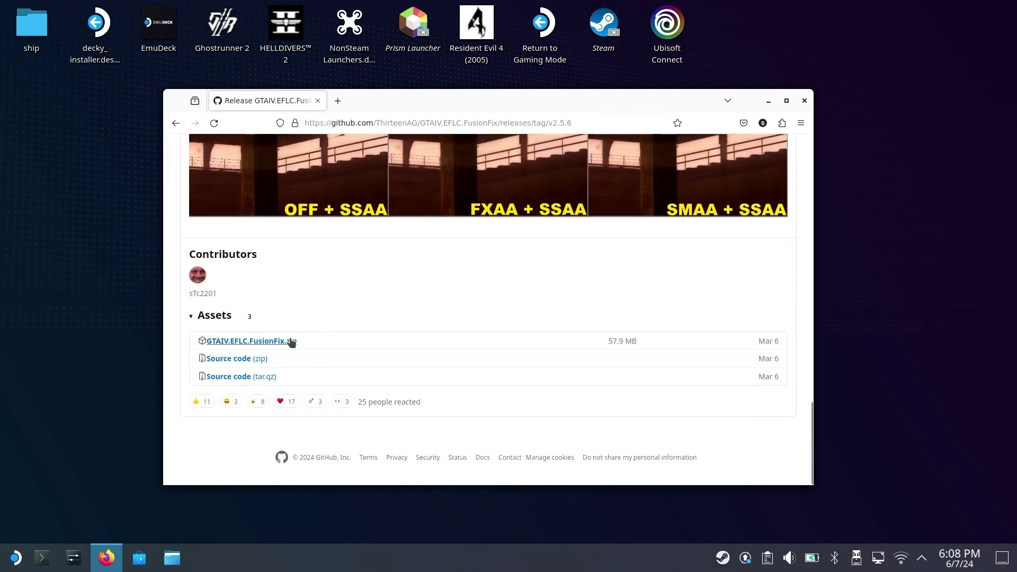
click(285, 343)
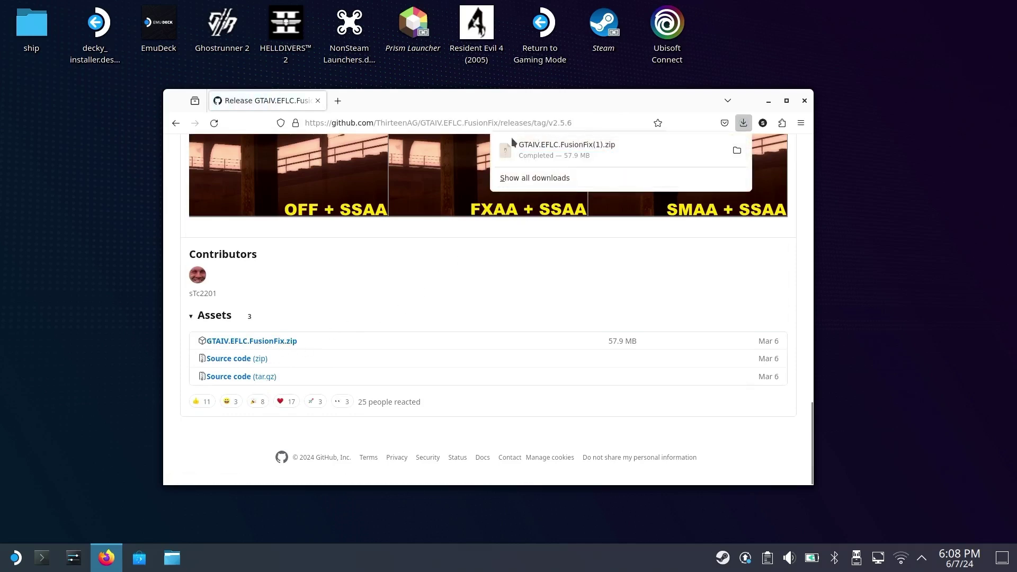
click(541, 155)
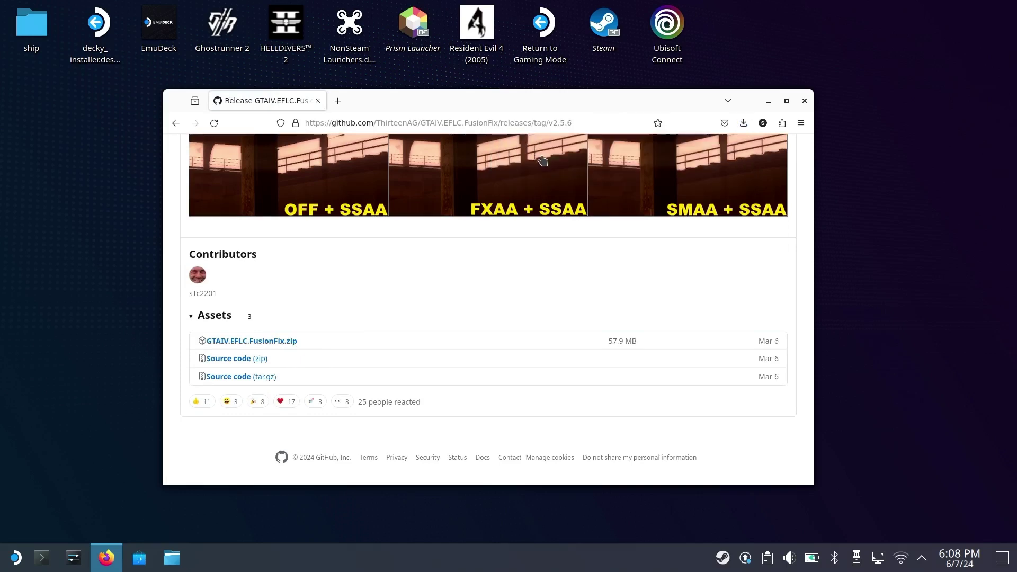
Minimize Firefox and open the Steam library from the tray menu
drag(641, 121, 431, 94)
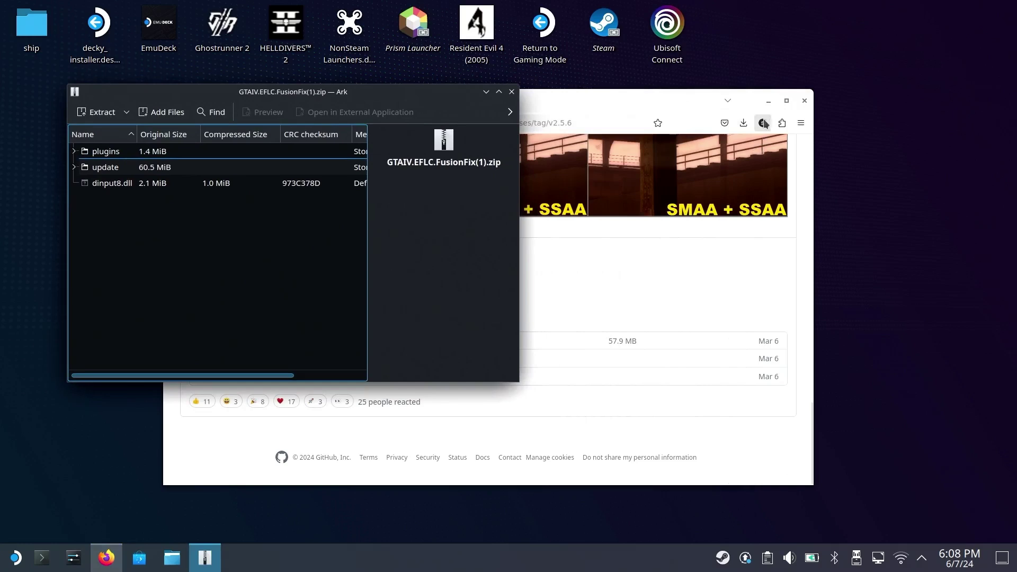
click(768, 100)
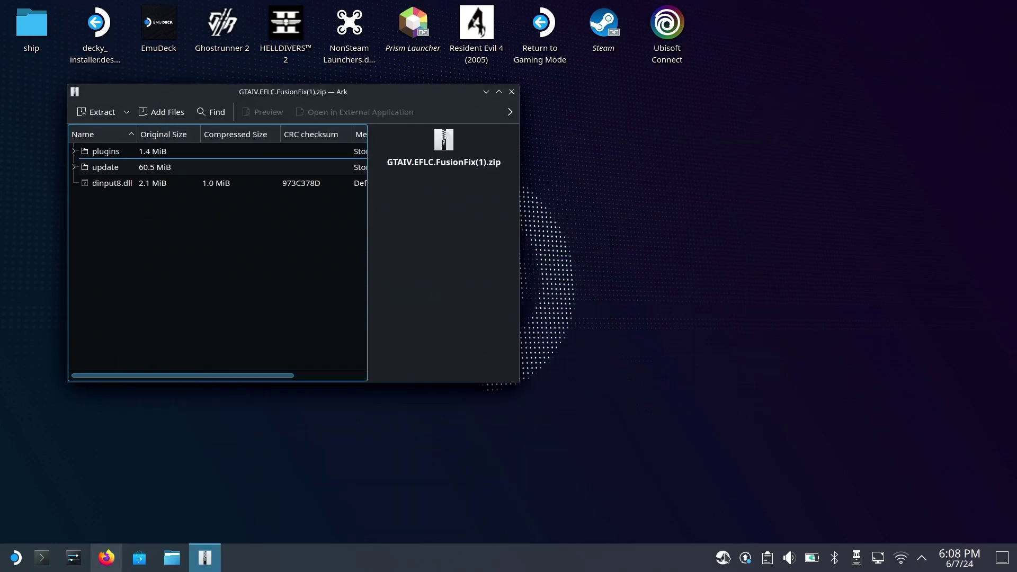
right_click(723, 558)
click(743, 448)
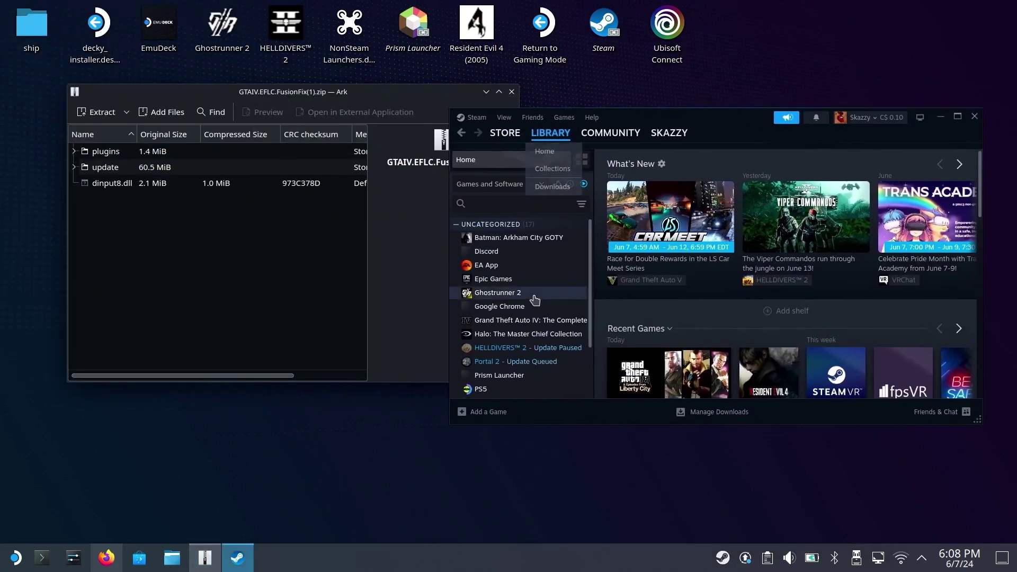
Open Grand Theft Auto IV's page and browse its local game files
scroll(532, 300, down, 3)
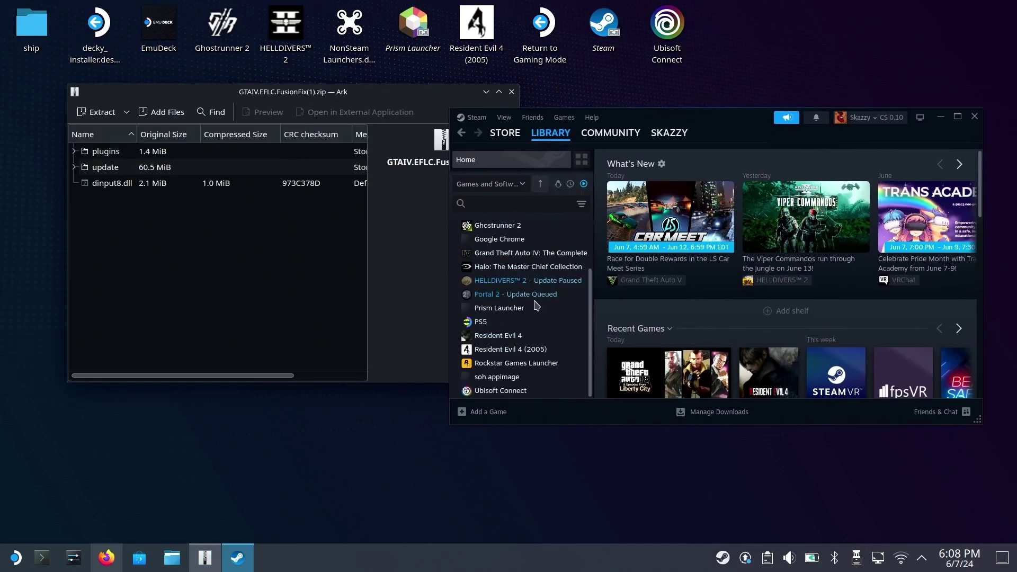
click(529, 256)
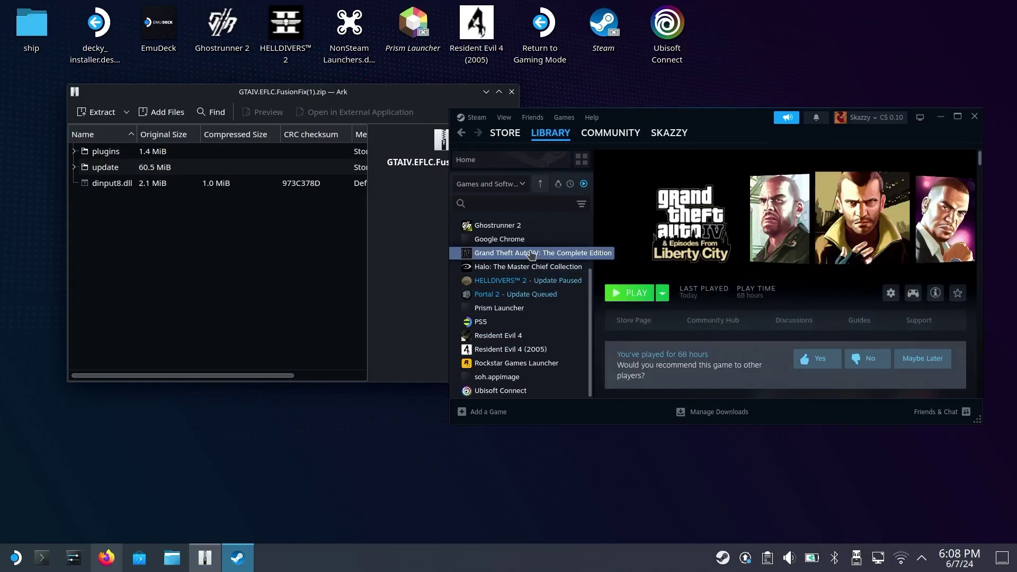
right_click(529, 254)
mouse_move(566, 315)
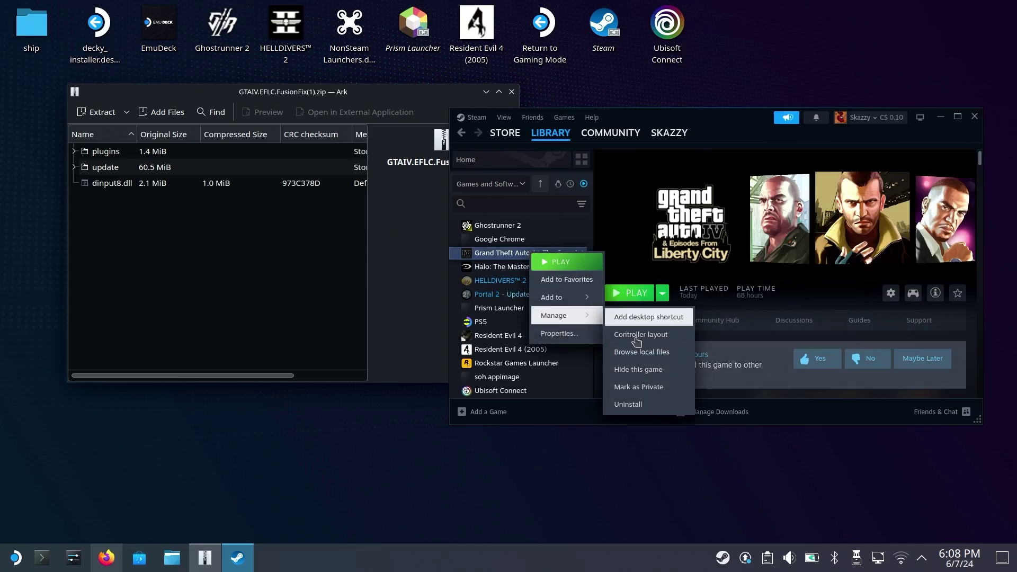
click(642, 353)
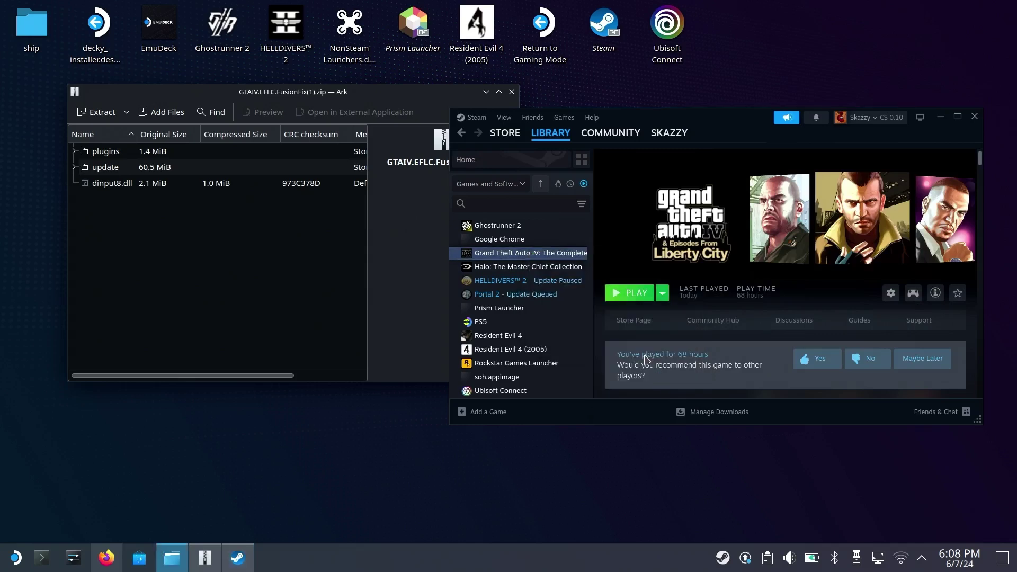
Open the GTAIV folder and select plugins, update and dinput8.dll in the archive
drag(568, 136, 631, 143)
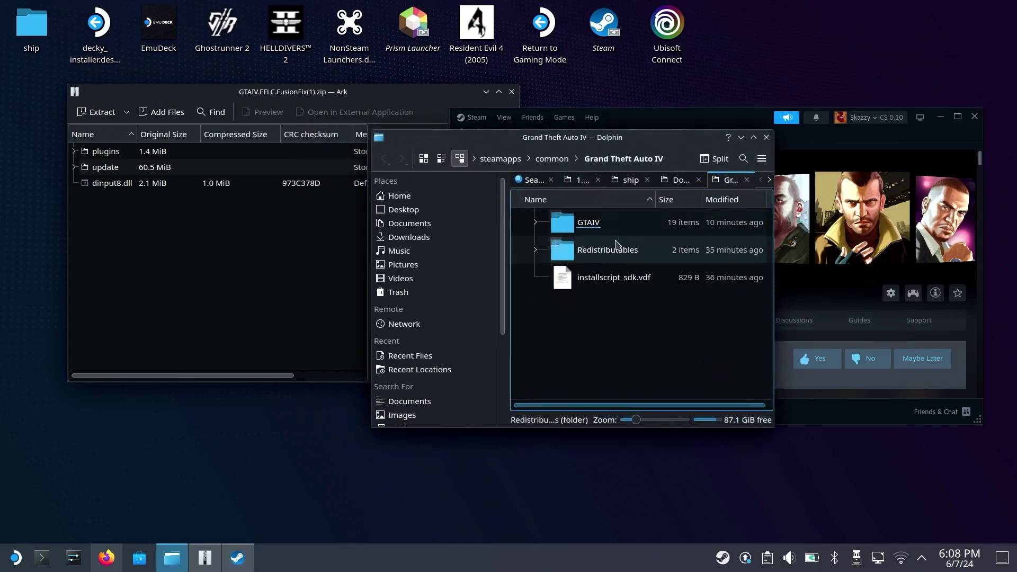
click(589, 223)
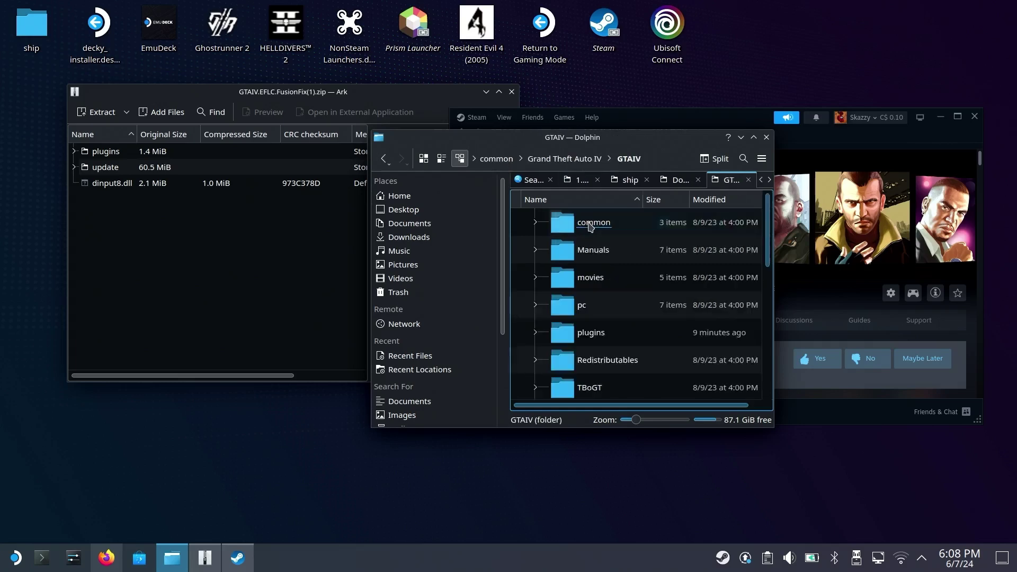
scroll(593, 254, down, 5)
scroll(519, 318, up, 5)
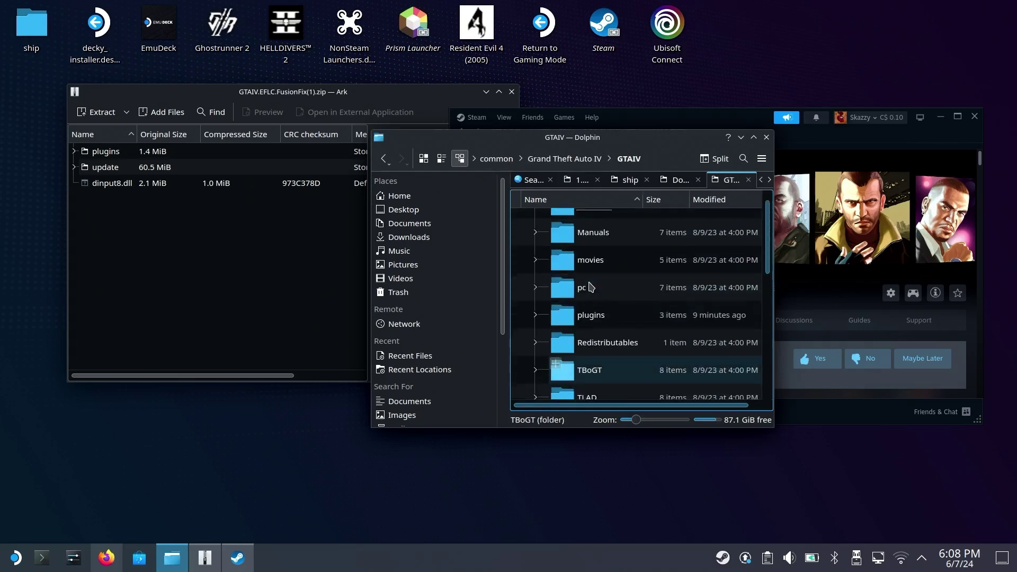
click(225, 236)
drag(135, 208, 122, 168)
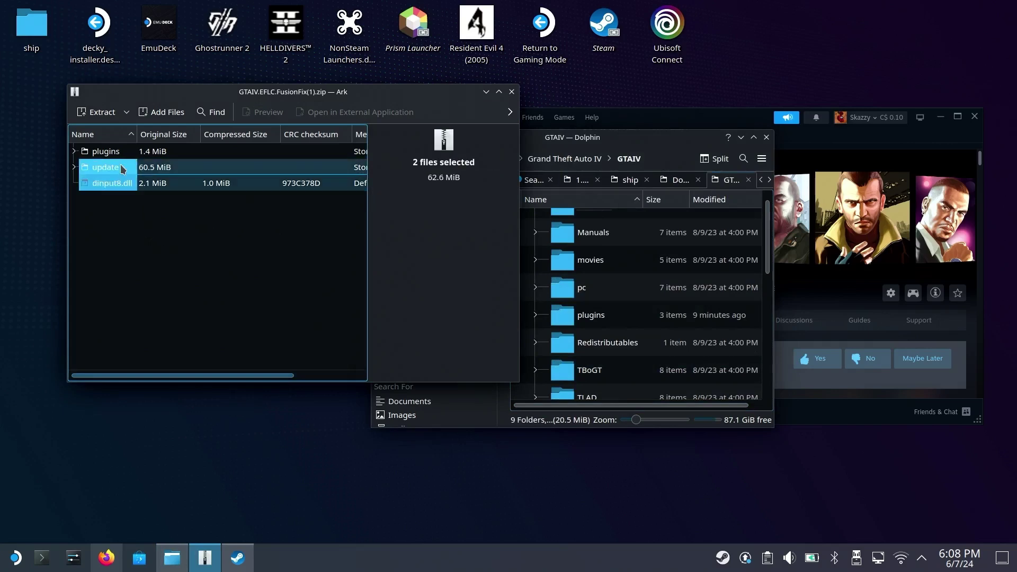
drag(135, 249, 557, 244)
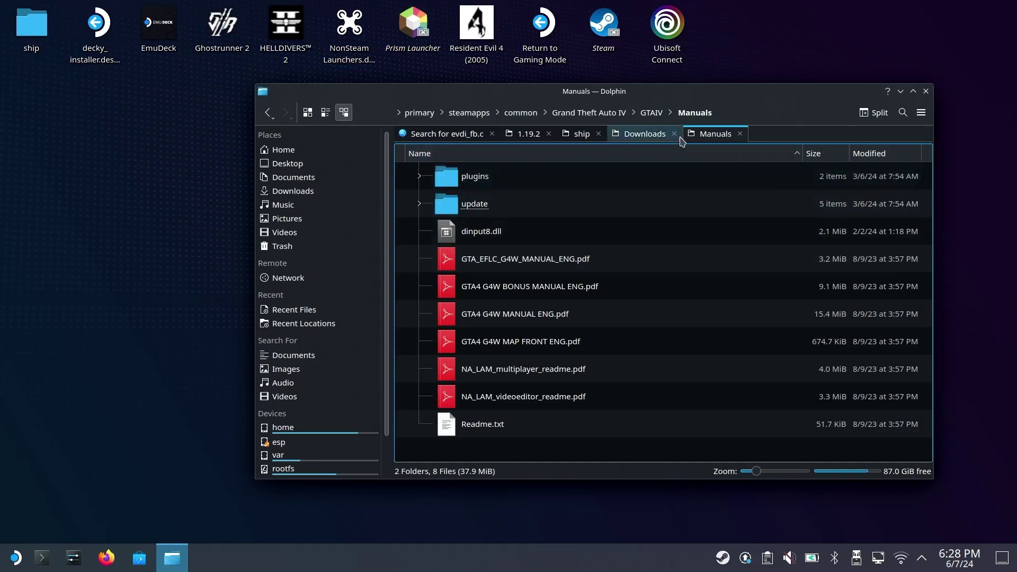
Go back up to the GTAIV game folder and point out dinput8.dll and plugins
click(611, 185)
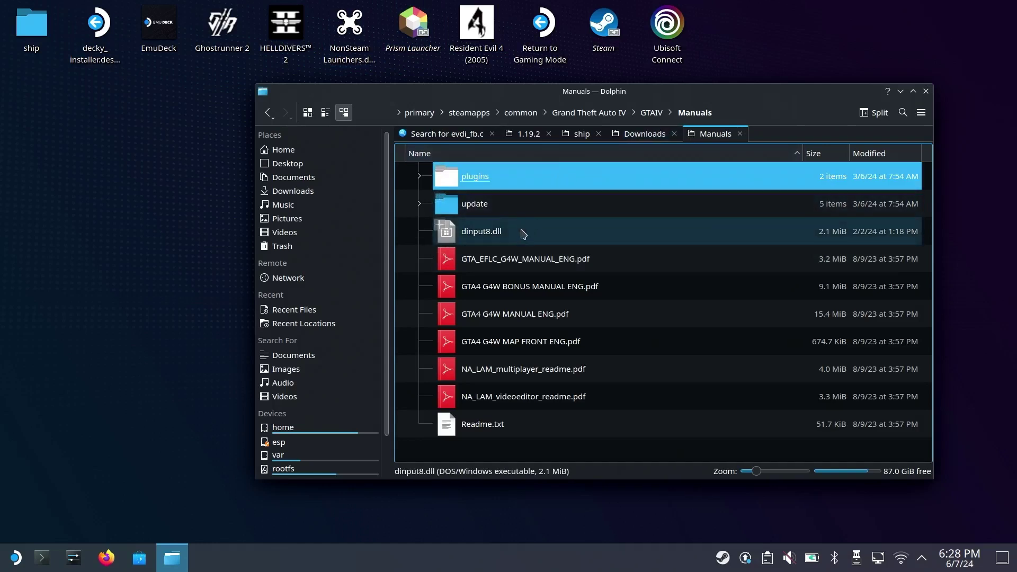
click(651, 112)
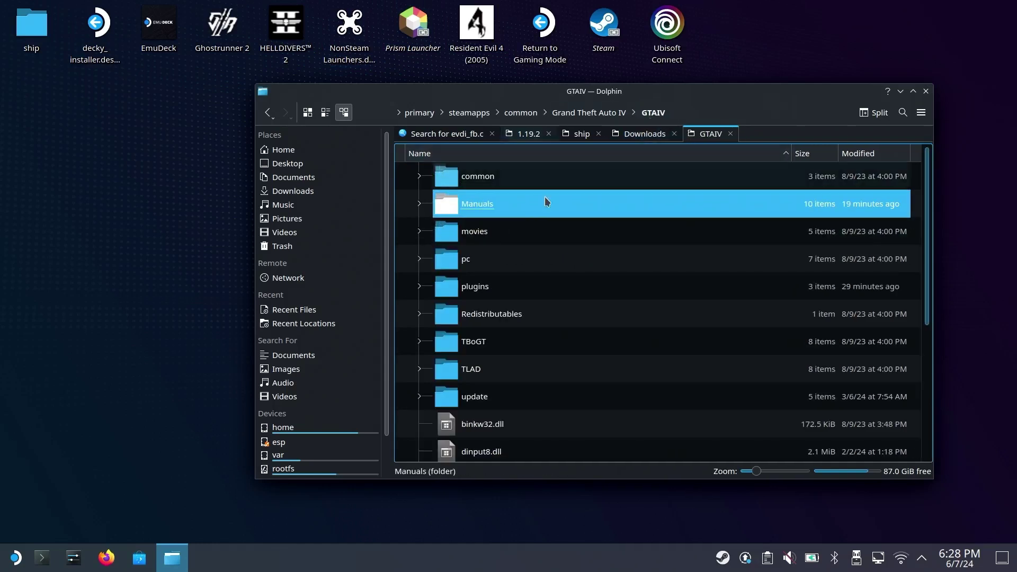
scroll(530, 324, down, 3)
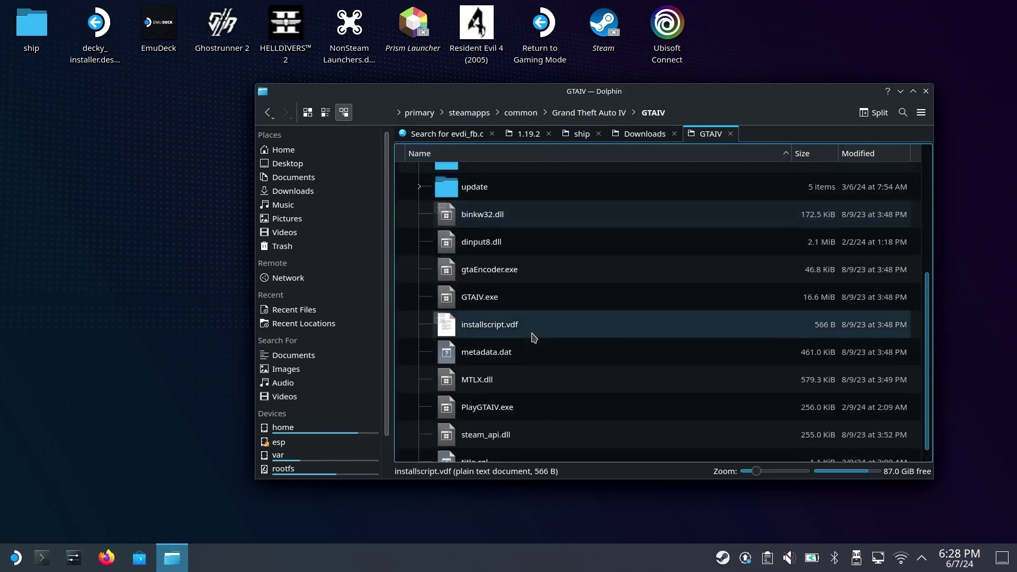
click(481, 229)
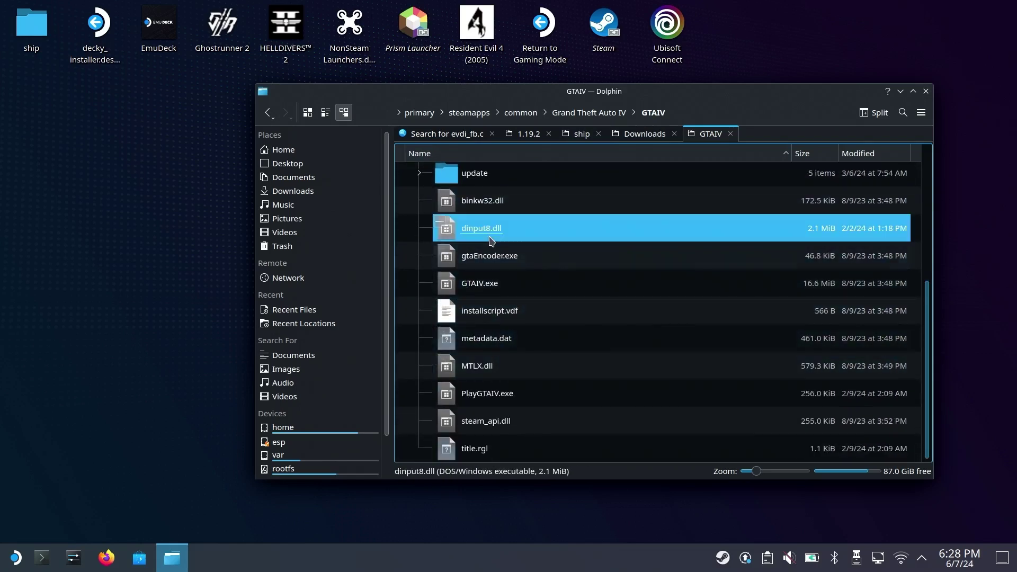
scroll(488, 265, up, 3)
click(480, 288)
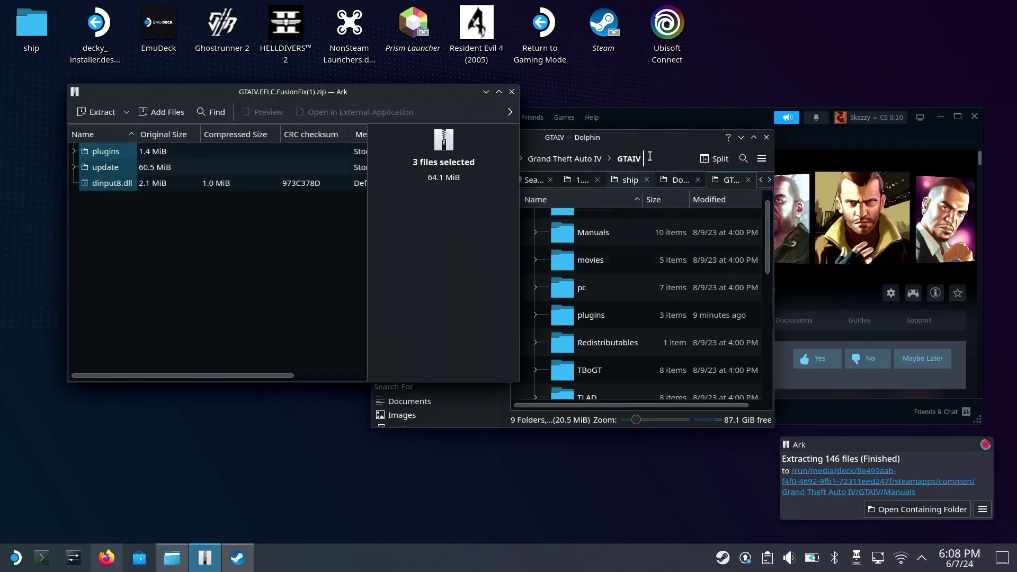
Open Grand Theft Auto IV's Properties and highlight the WINEDLLOVERRIDES="dinput8=n,b" %command% launch option
key(ctrl+l)
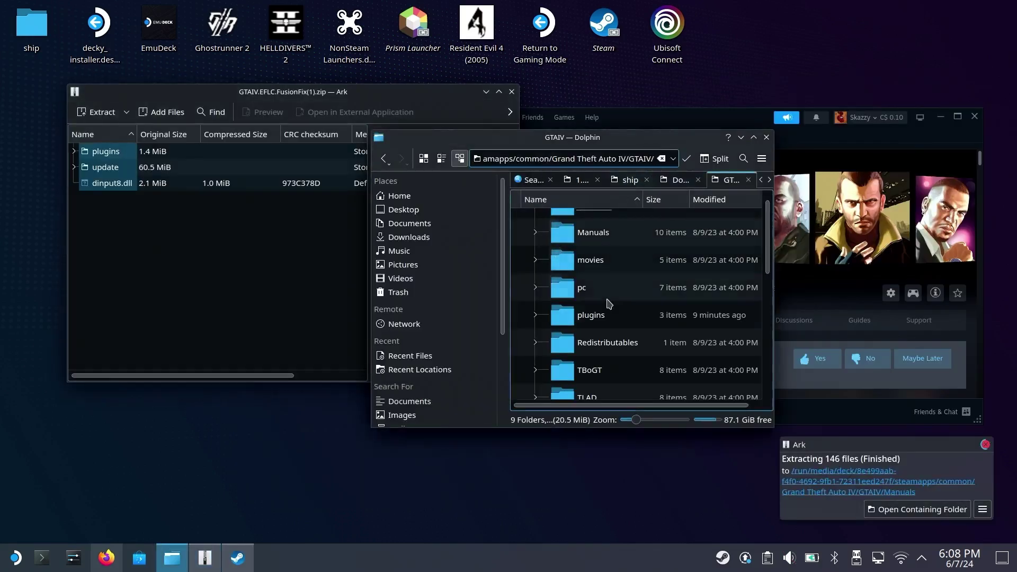
click(659, 122)
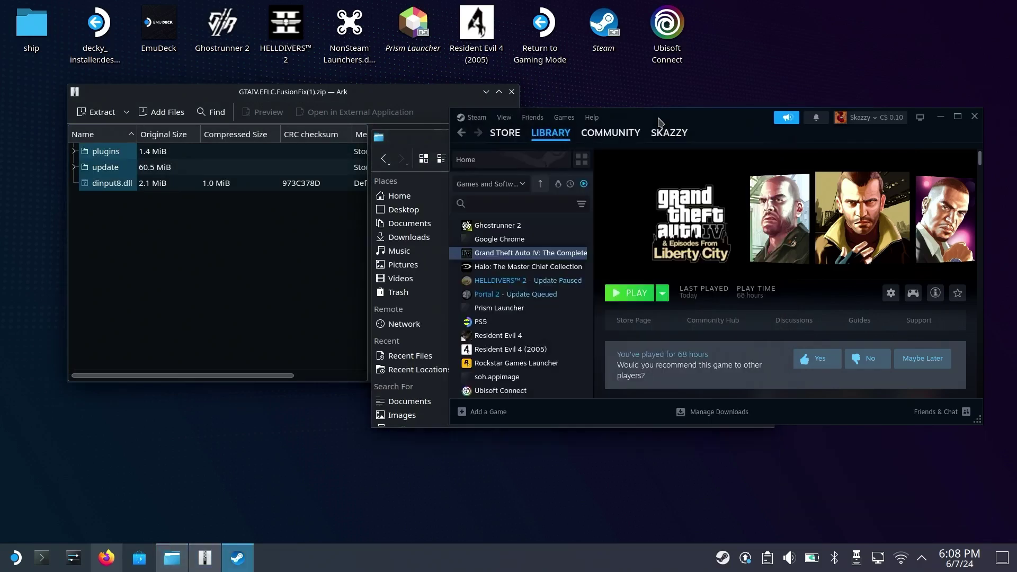
right_click(531, 257)
click(587, 342)
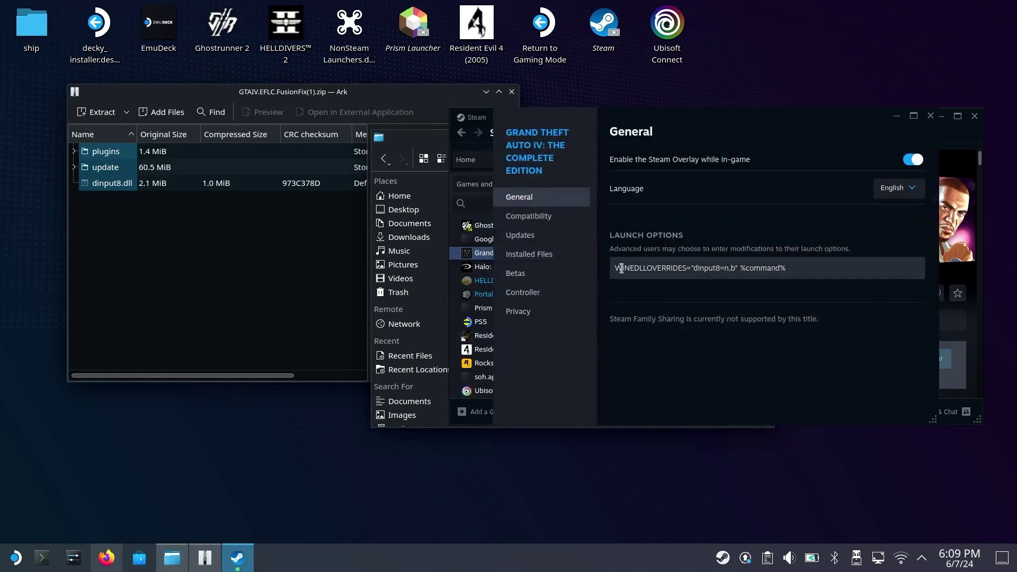
drag(621, 269, 795, 271)
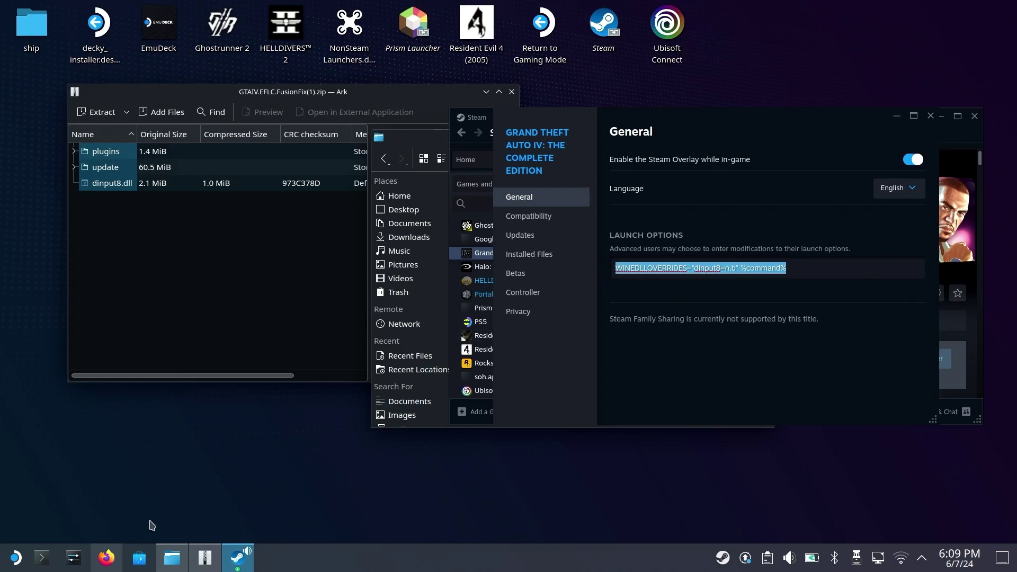
Return to the FusionFix README and highlight the DLL override warning under Installation
click(107, 559)
key(alt+Left)
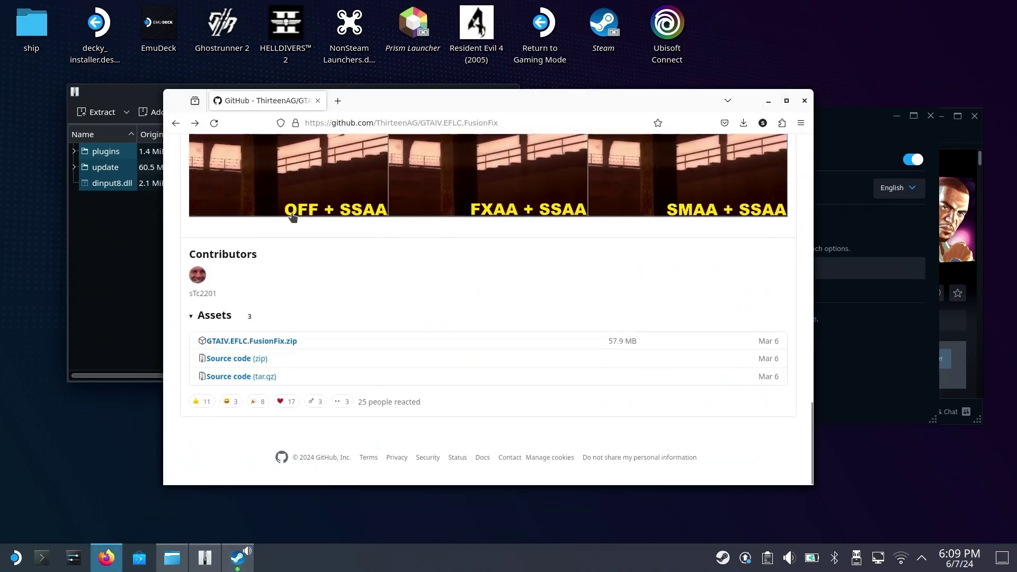
scroll(358, 306, down, 5)
scroll(366, 313, up, 6)
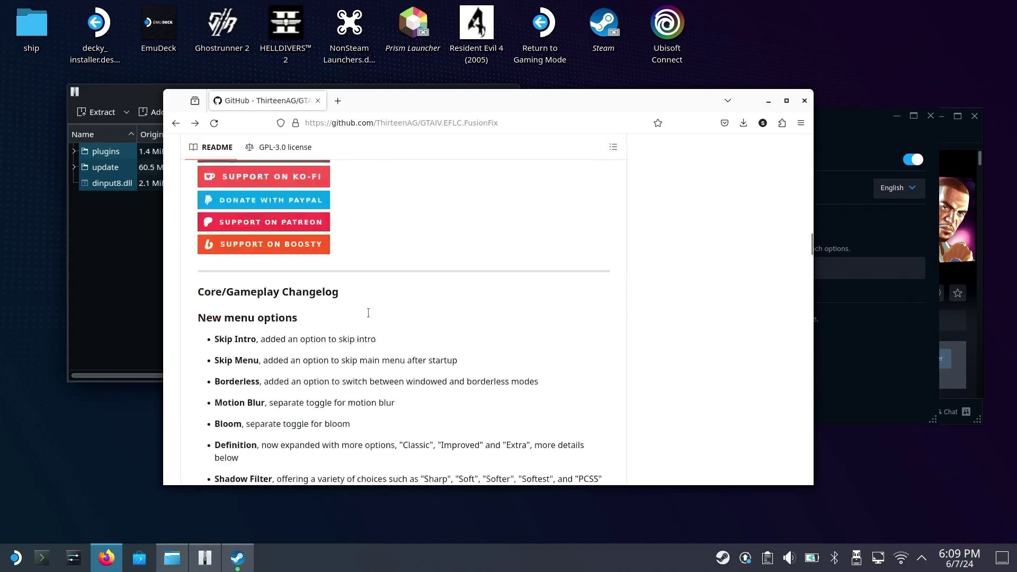
scroll(369, 316, up, 3)
drag(218, 330, 483, 339)
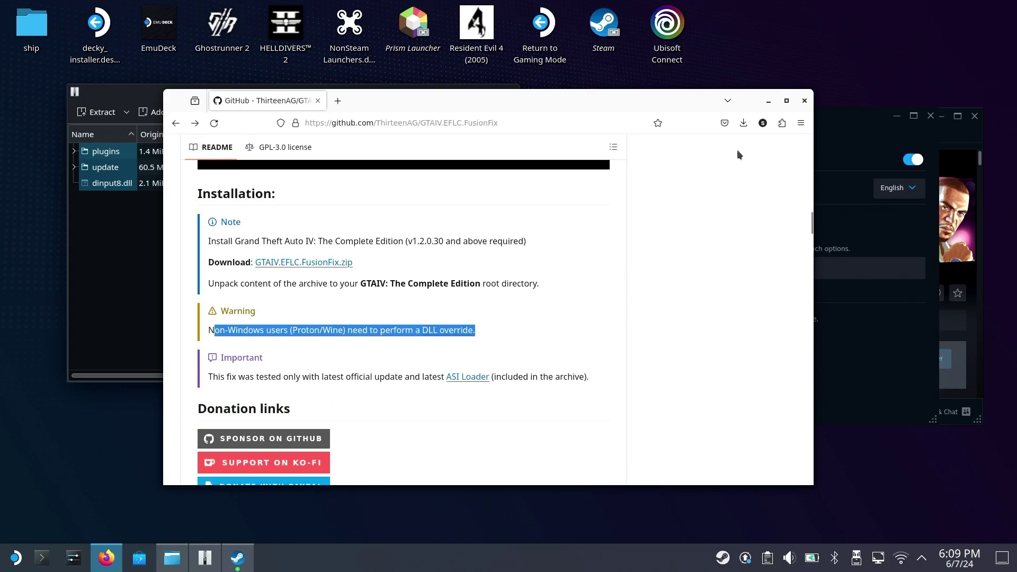
Close Firefox, the Grand Theft Auto IV properties window and the Ark archive
click(804, 101)
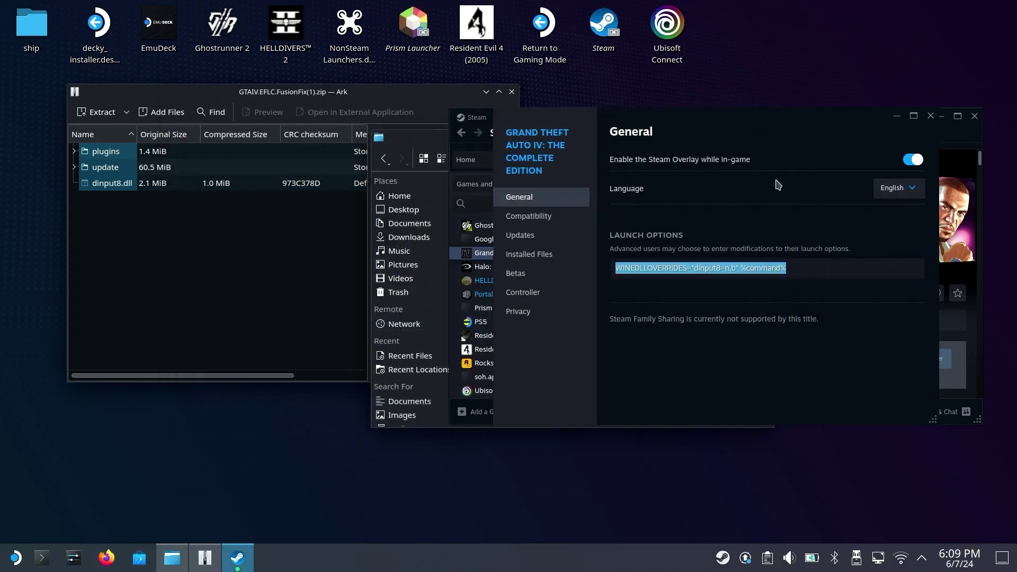
drag(685, 123, 585, 179)
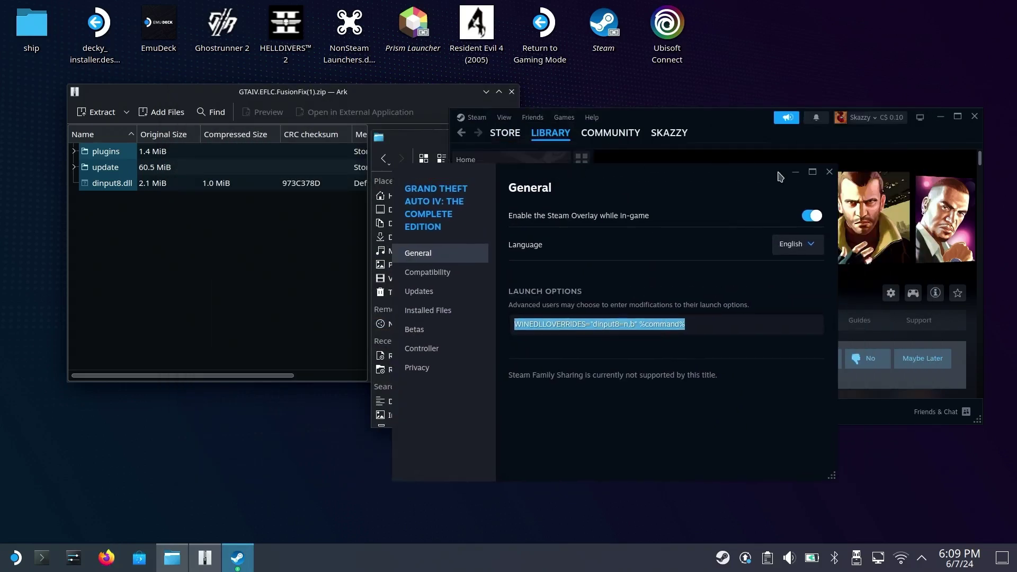
click(829, 172)
click(511, 92)
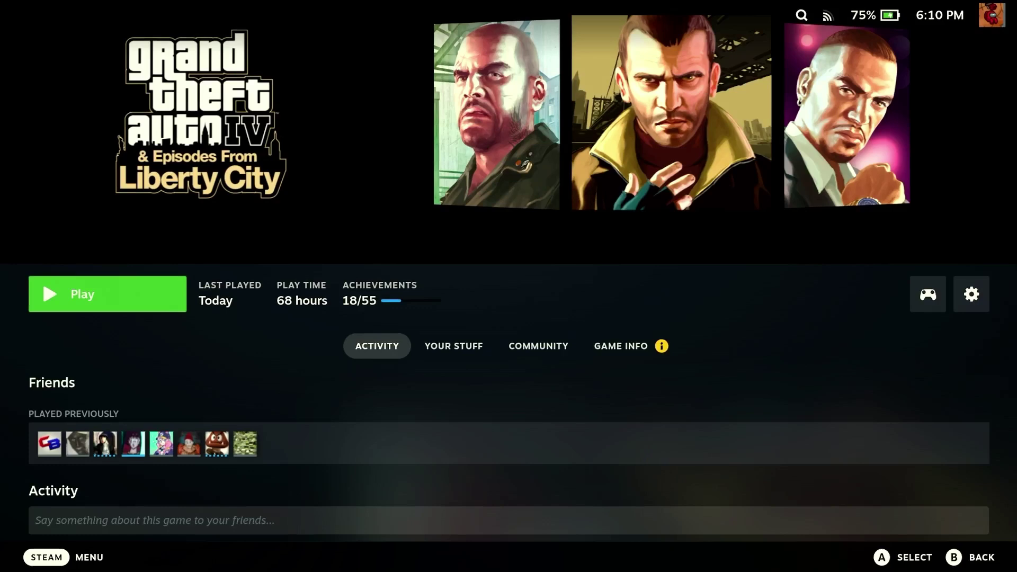
Launch Grand Theft Auto IV from its Gaming Mode page
key(Return)
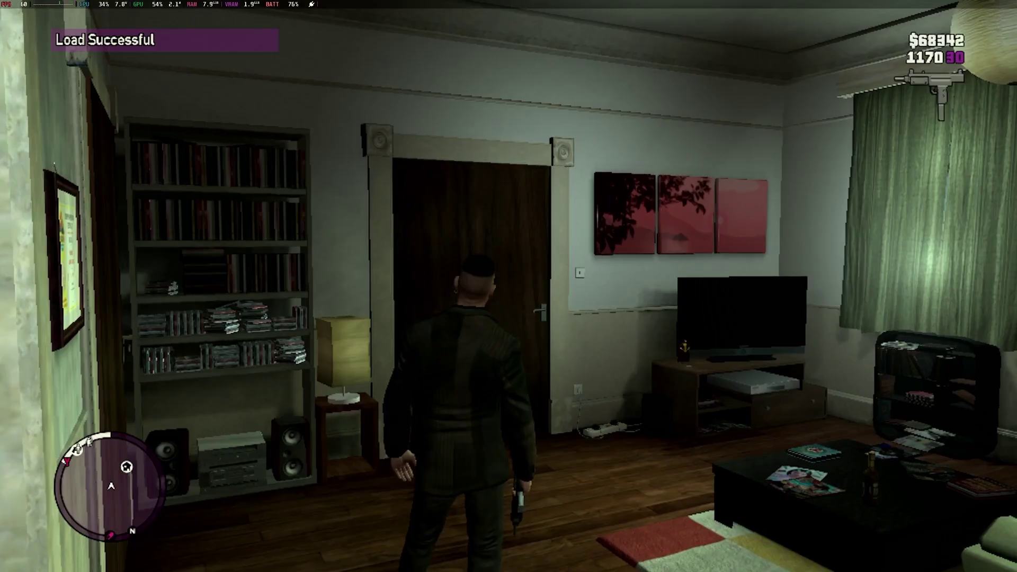
Pause the game and browse the Display, Graphics and Game tabs, ending on Graphics
key(Escape)
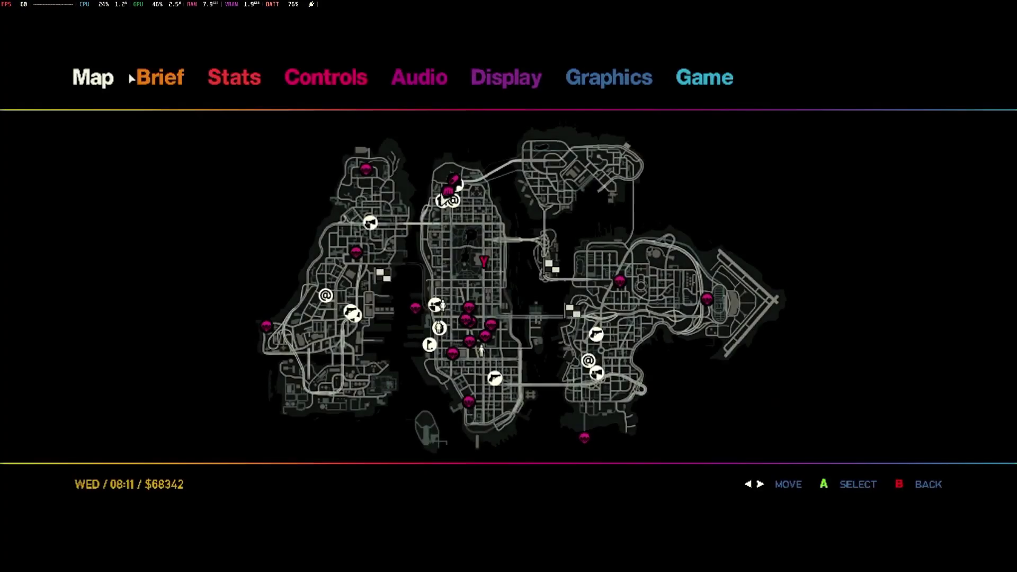
key(Right)
key(Right)
key(Right)
key(Right)
key(Right)
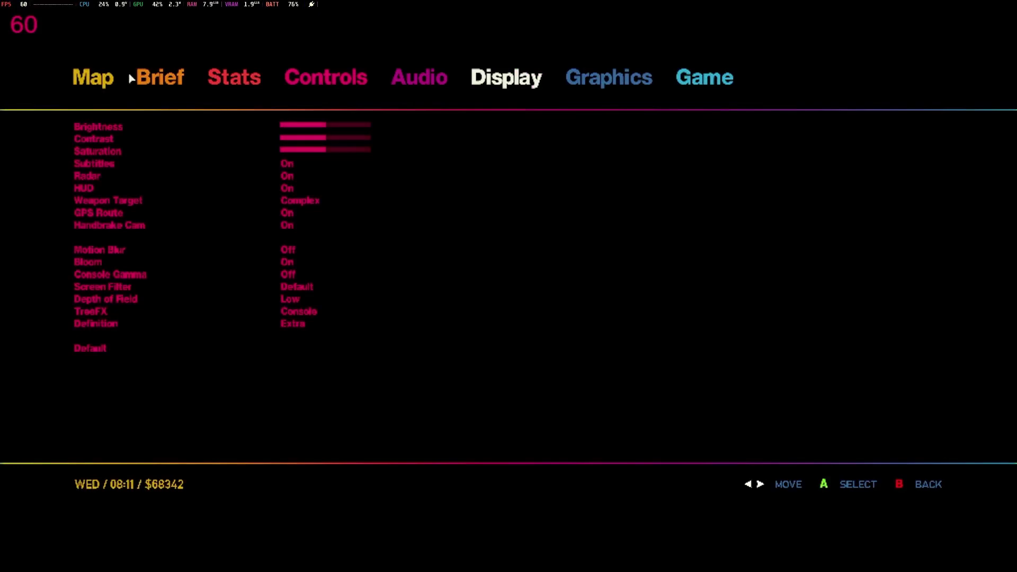
key(Right)
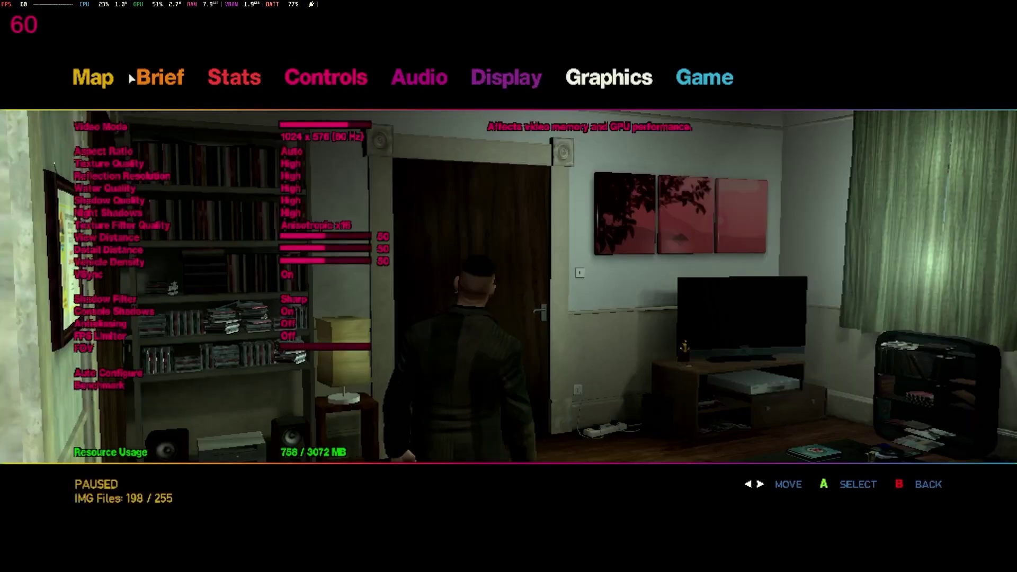
key(Right)
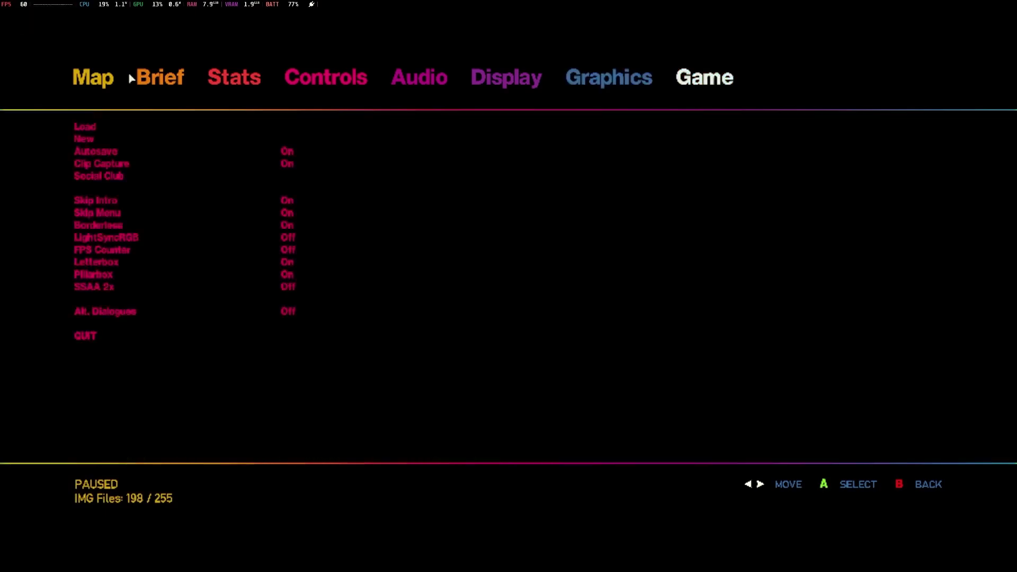
key(Left)
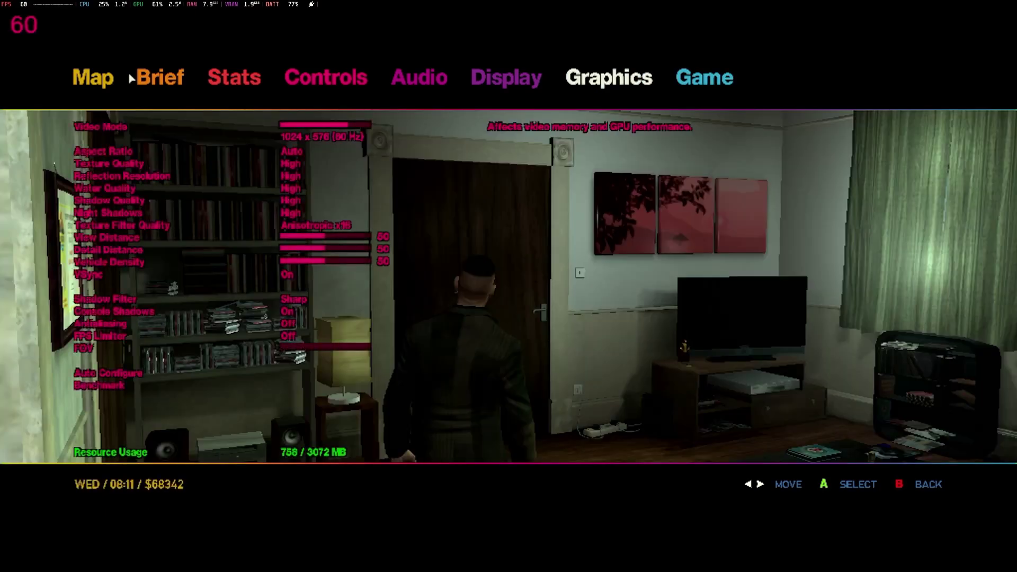